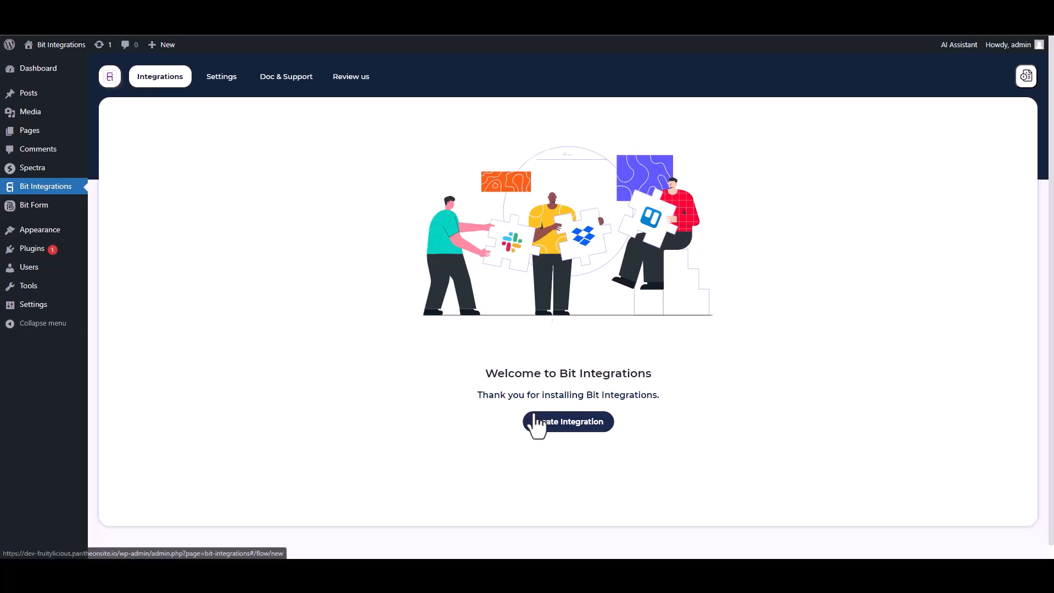
# Start a new integration with Spectra as the trigger and fetch its form data
pyautogui.write('sp')
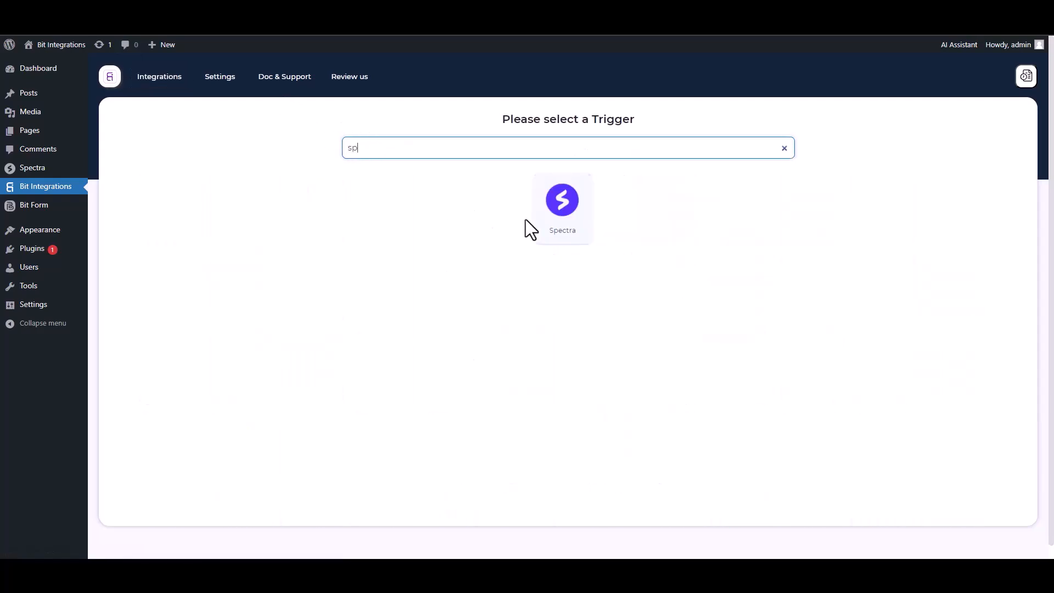
pyautogui.click(535, 220)
pyautogui.click(565, 251)
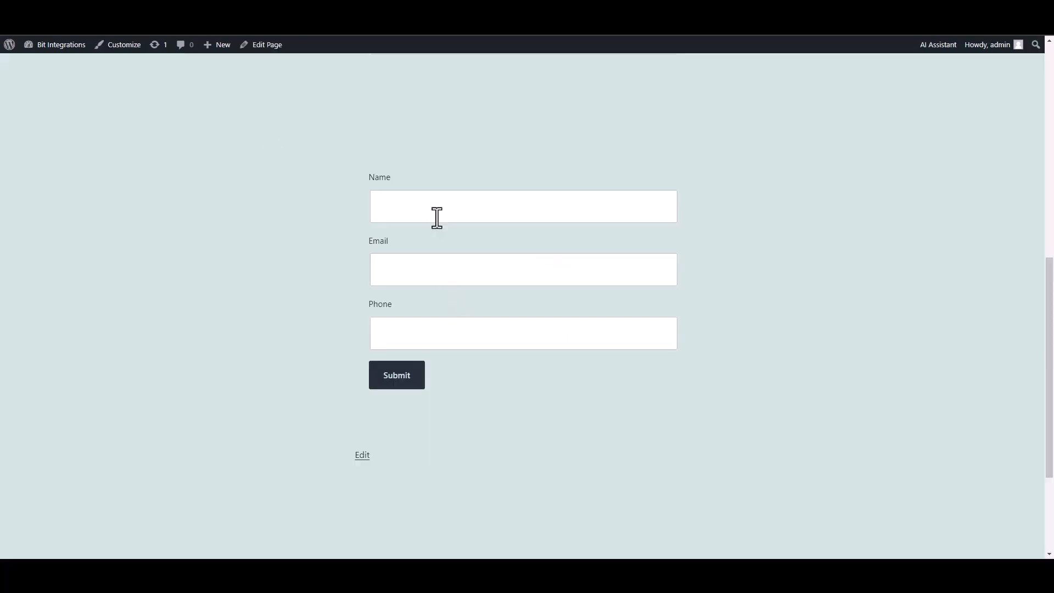
# Submit the Spectra form with the name 'test', a test e-mail address and a phone number
pyautogui.click(436, 217)
pyautogui.write('test')
pyautogui.click(624, 273)
pyautogui.write('test@gmail.com')
pyautogui.click(662, 315)
pyautogui.write('45645625')
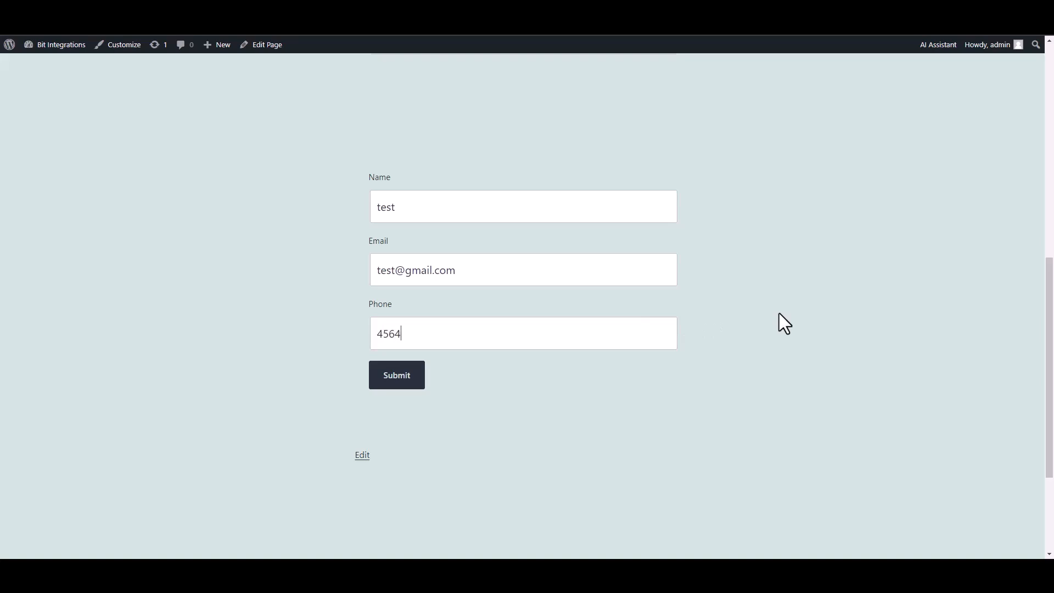
pyautogui.click(400, 380)
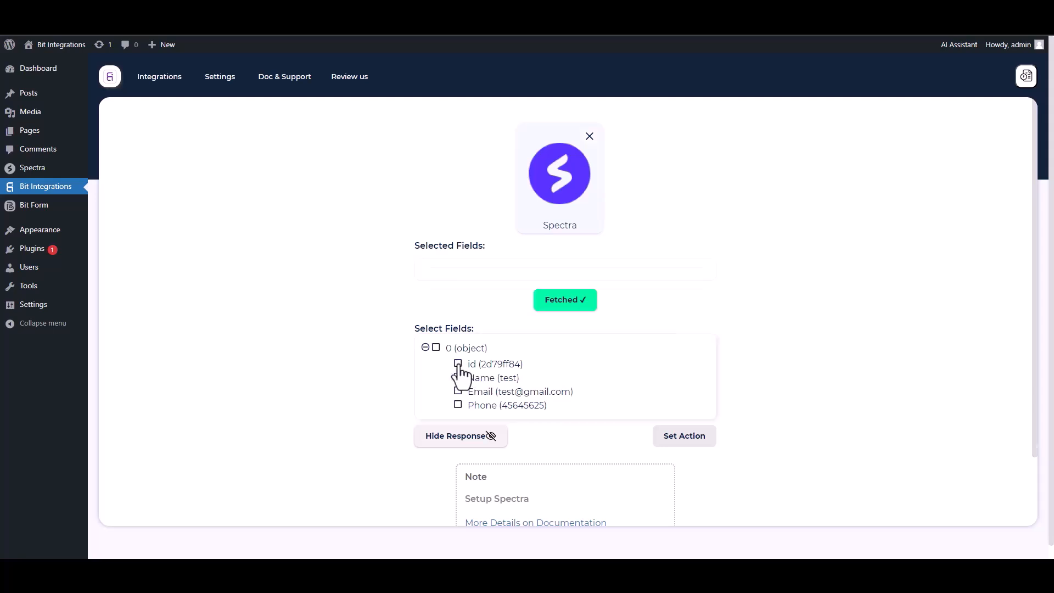
# Select the fetched id, Name, Email and Phone fields
pyautogui.click(458, 364)
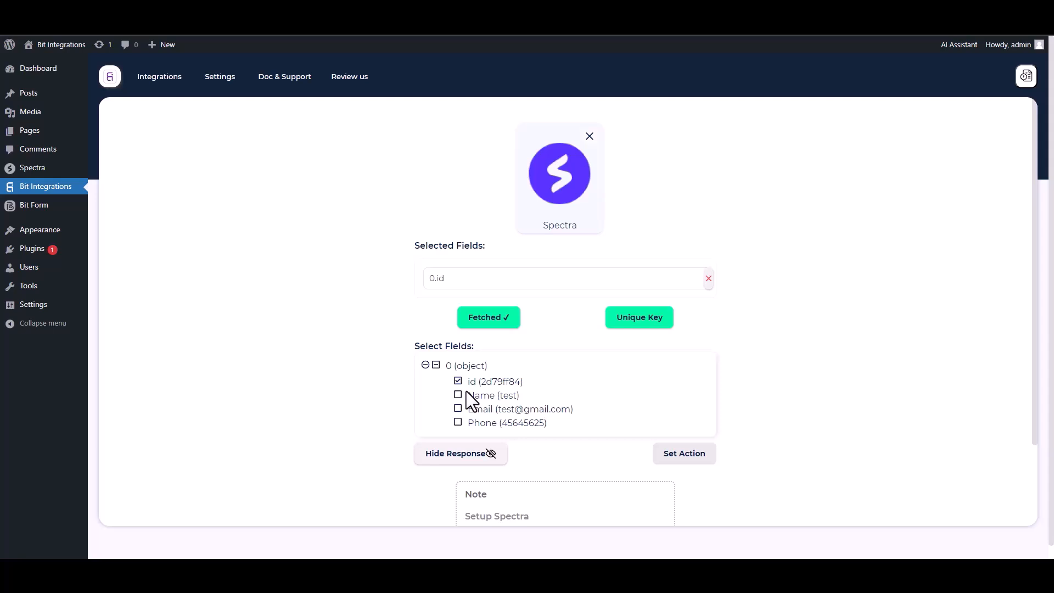
pyautogui.click(460, 395)
pyautogui.click(459, 435)
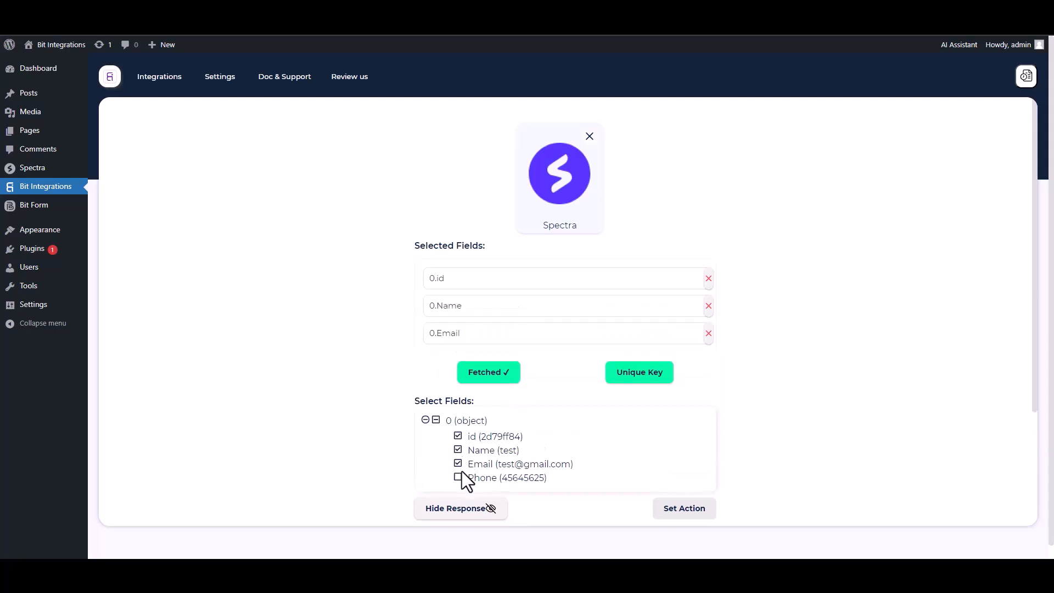
pyautogui.click(458, 477)
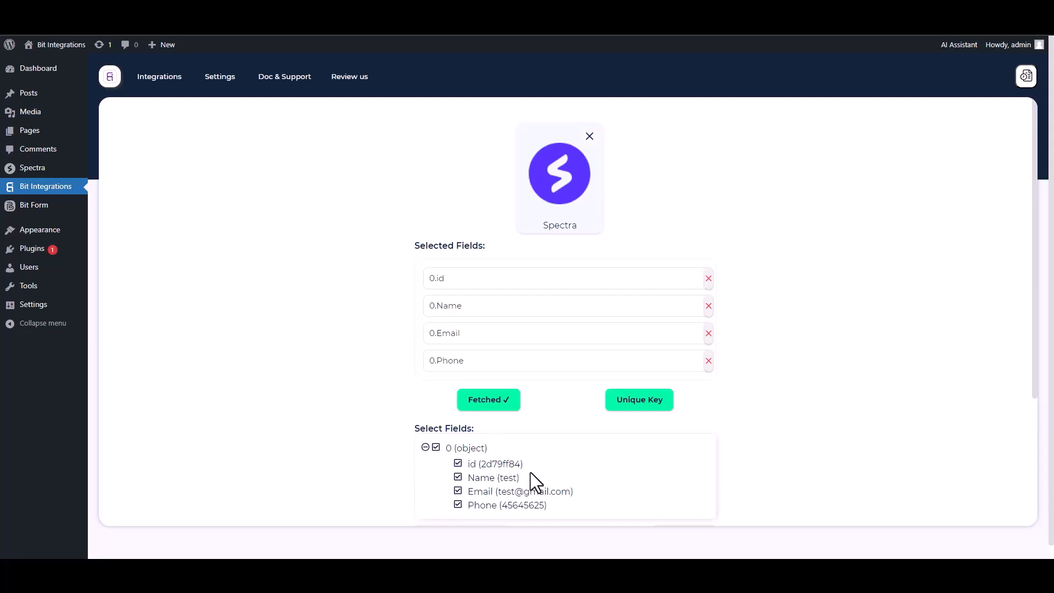
# Set 0.id as the unique primary key
pyautogui.click(639, 409)
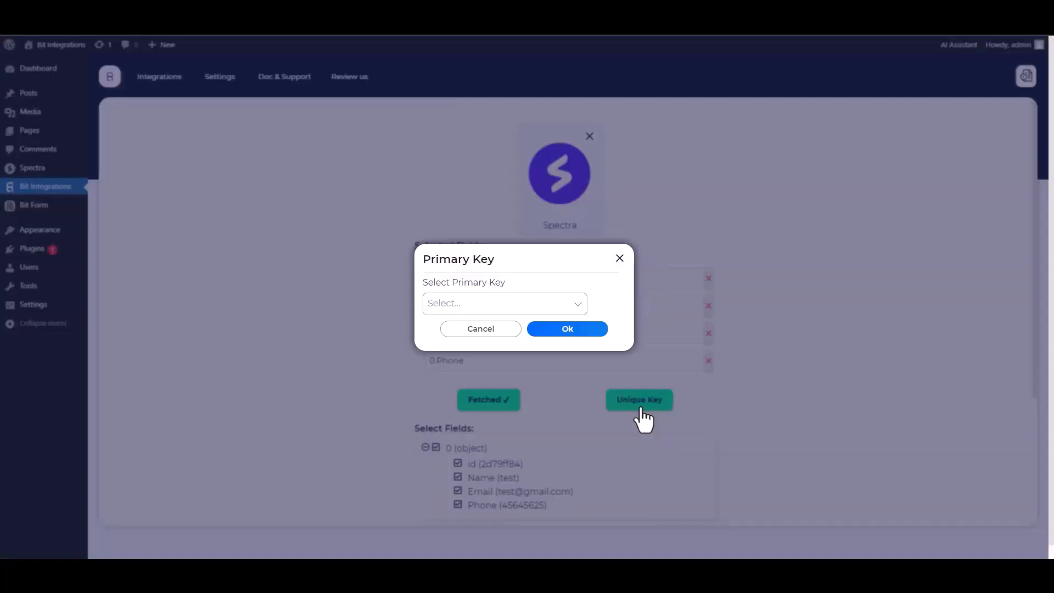
pyautogui.click(496, 303)
pyautogui.click(448, 329)
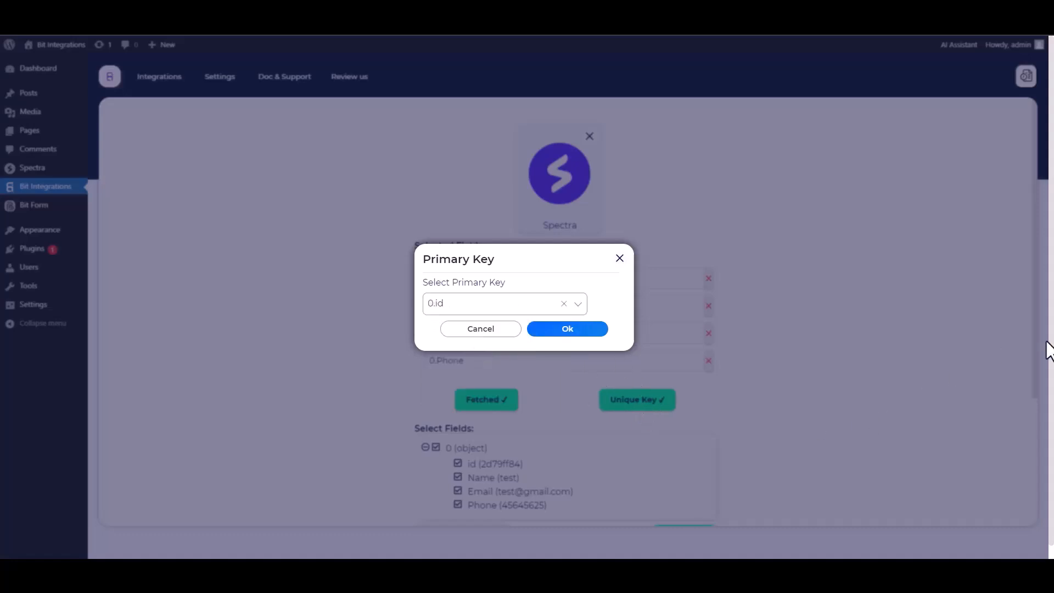
pyautogui.click(568, 332)
pyautogui.scroll(-1, 756, 332)
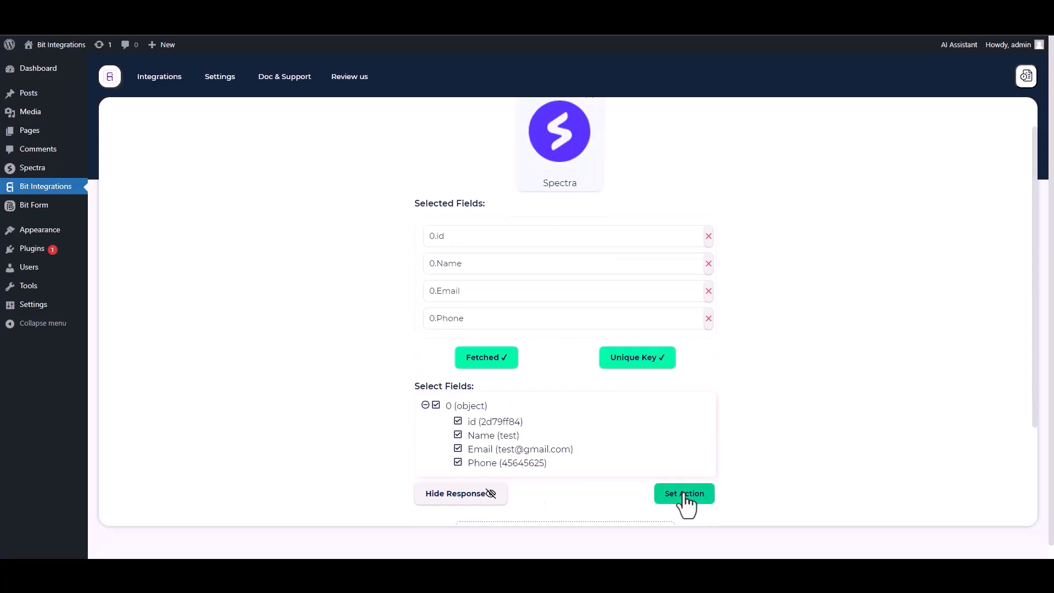
# Choose Web Hooks as the integration action, searching for 'we'
pyautogui.click(685, 493)
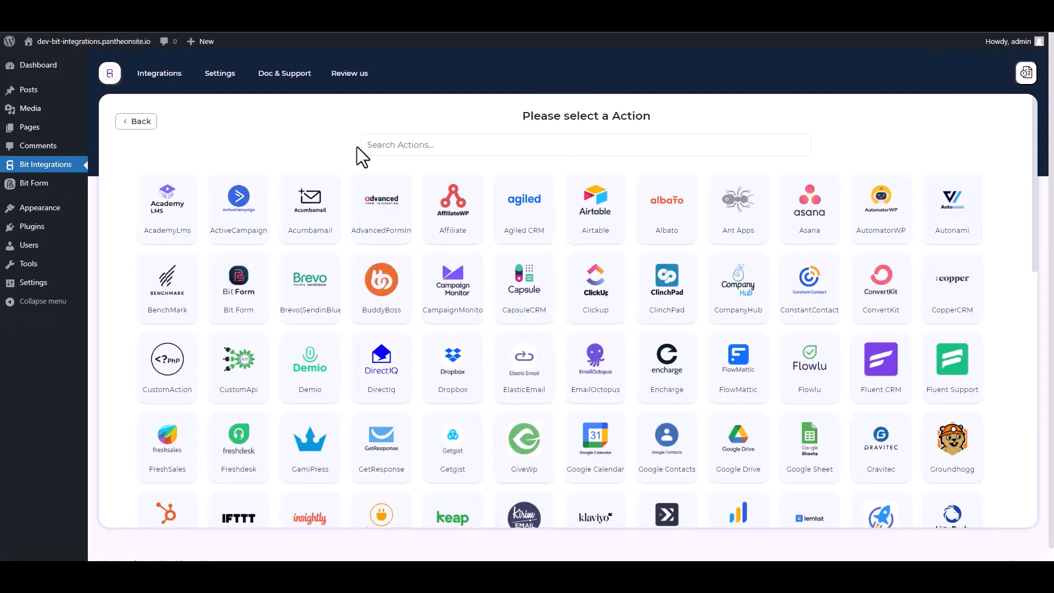
pyautogui.click(396, 144)
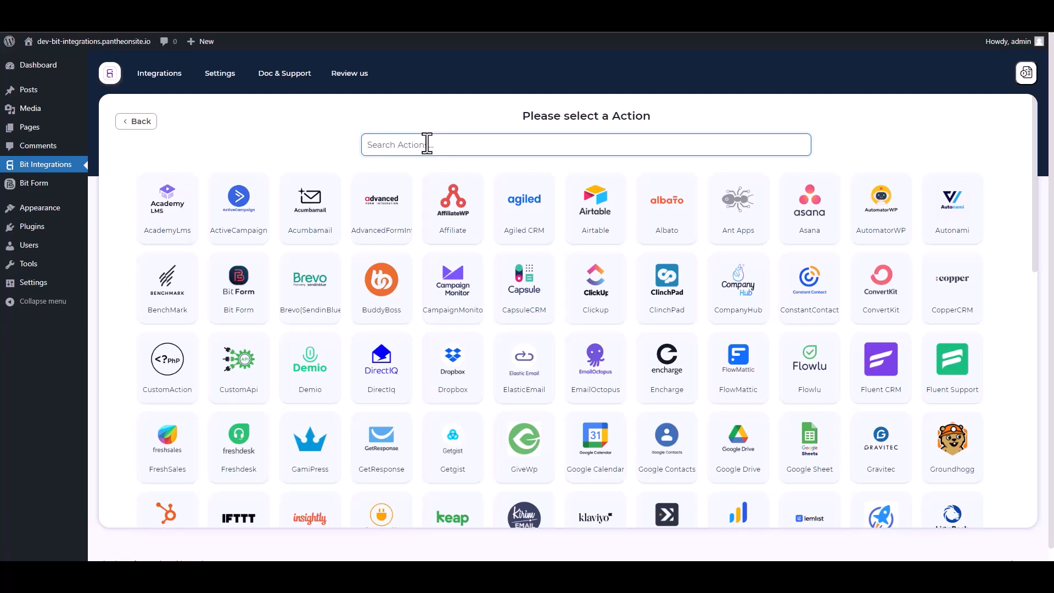
pyautogui.write('we')
pyautogui.click(564, 241)
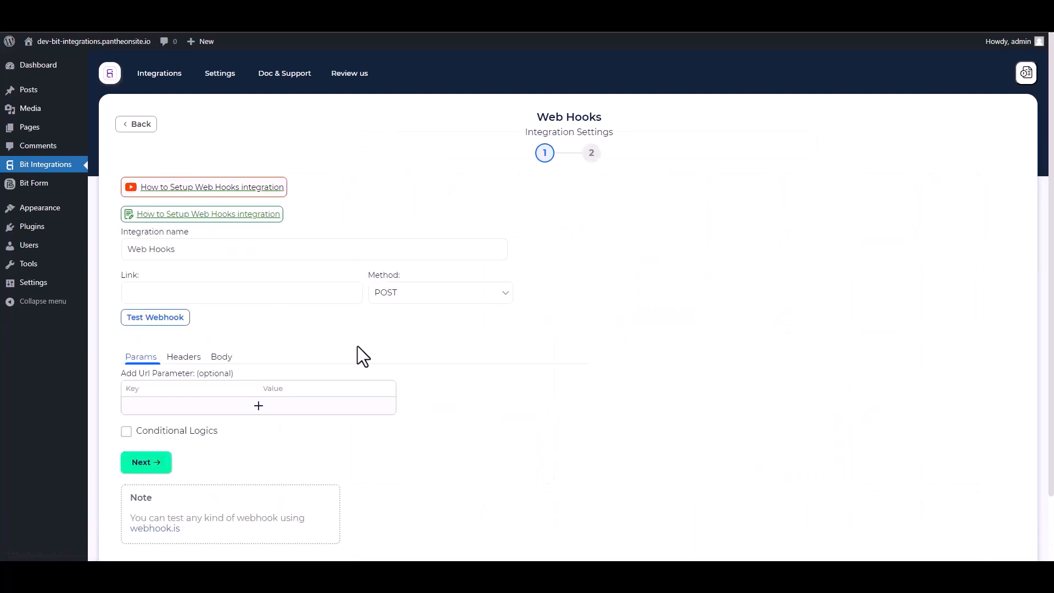
# Make the webhook body send all data with application/json content type
pyautogui.scroll(-1, 329, 329)
pyautogui.click(221, 303)
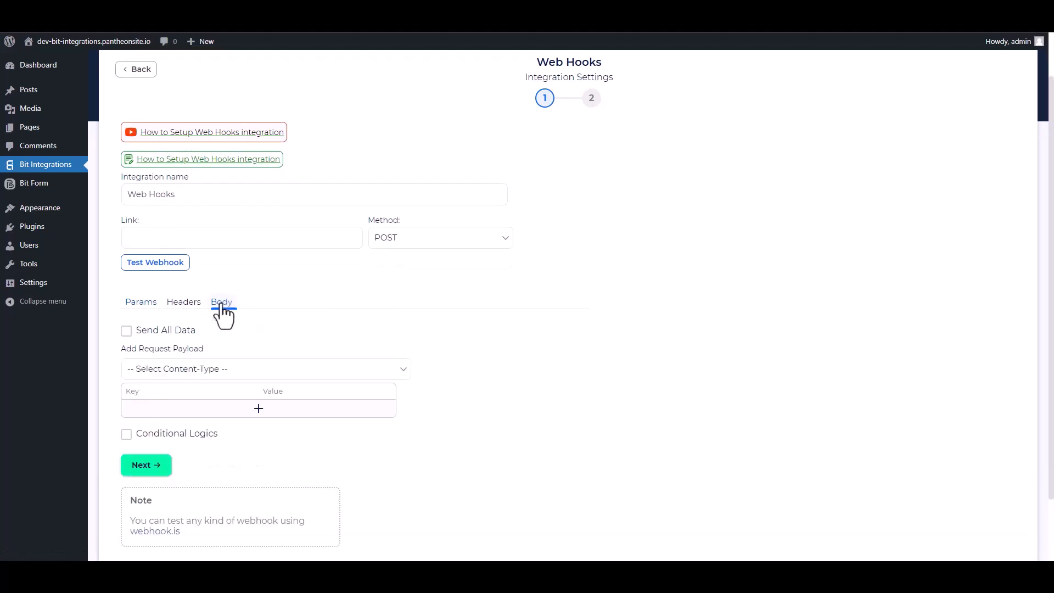
pyautogui.click(127, 331)
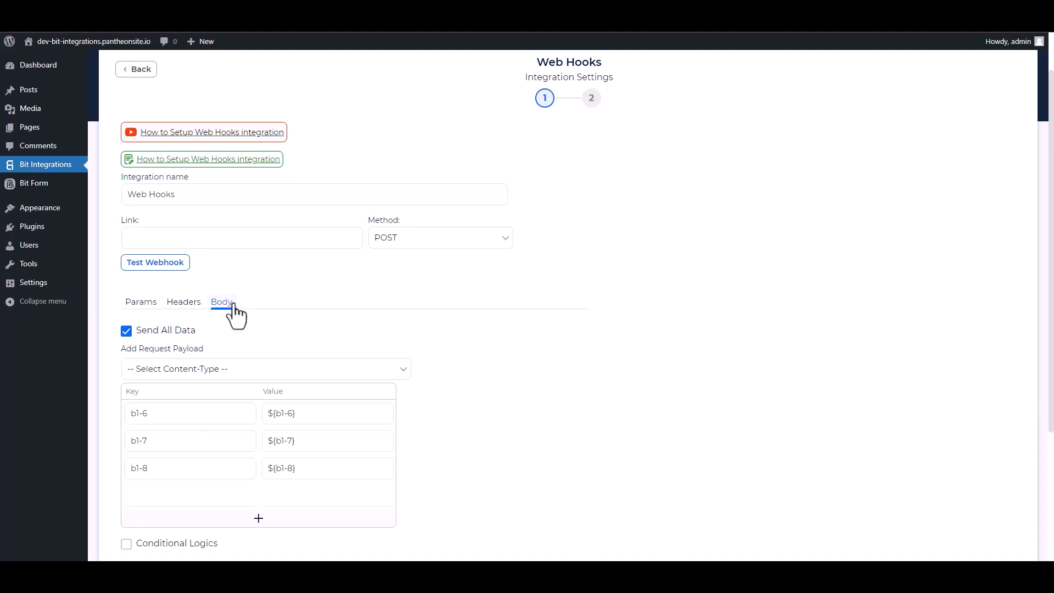
pyautogui.click(217, 370)
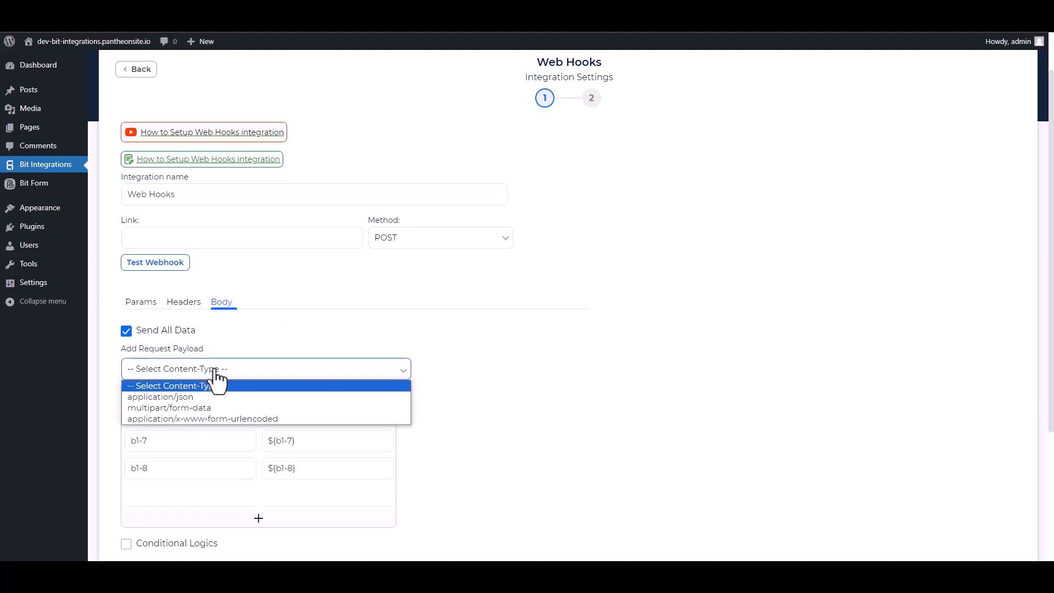
pyautogui.click(188, 401)
pyautogui.scroll(1, 360, 319)
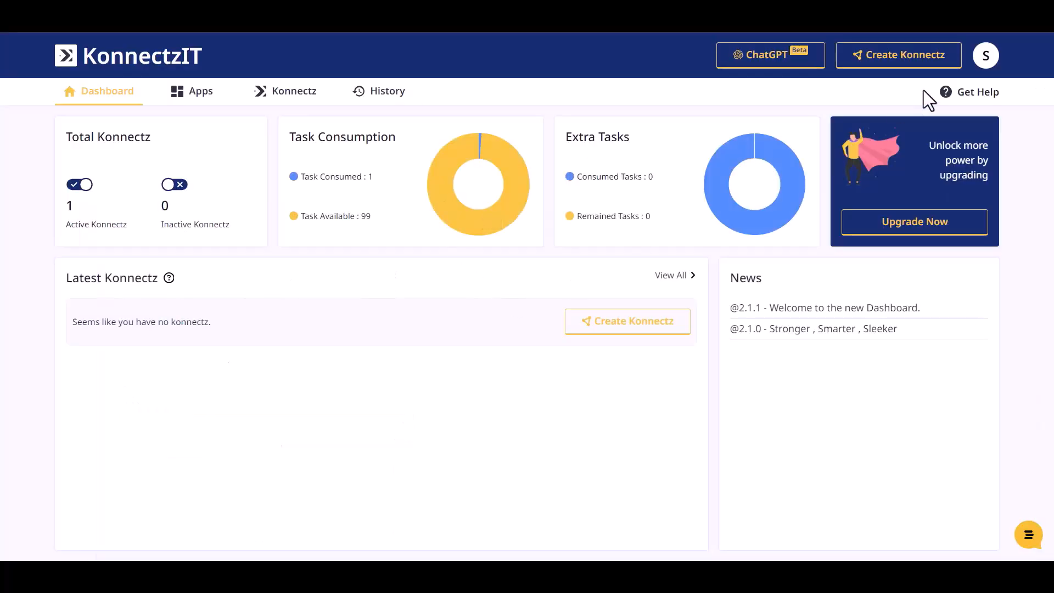
# Add a Webhook trigger to a new Konnectz, copy its URL and start capturing a response
pyautogui.click(913, 58)
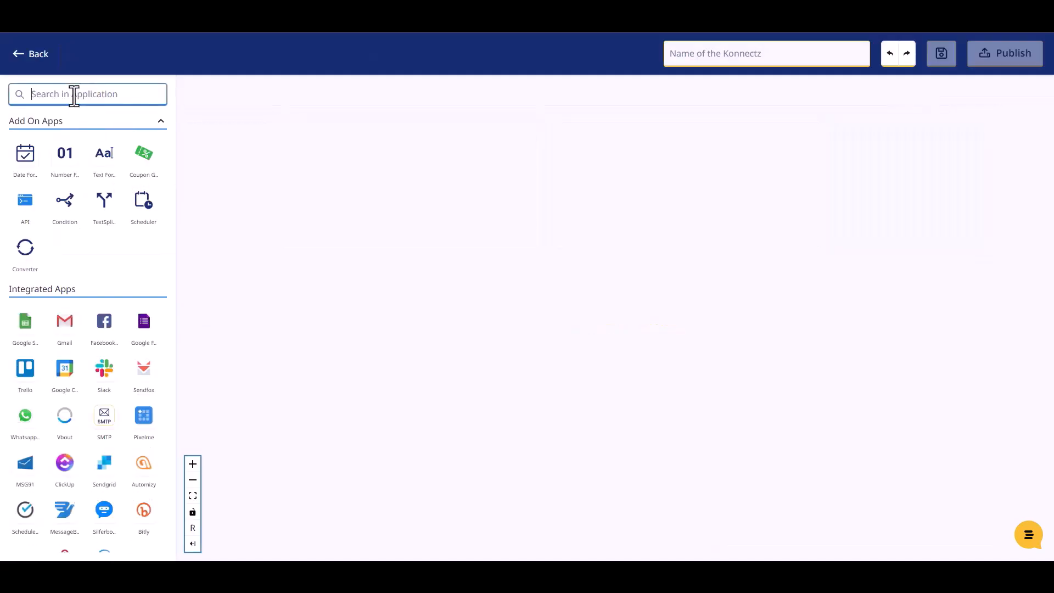
pyautogui.write('web')
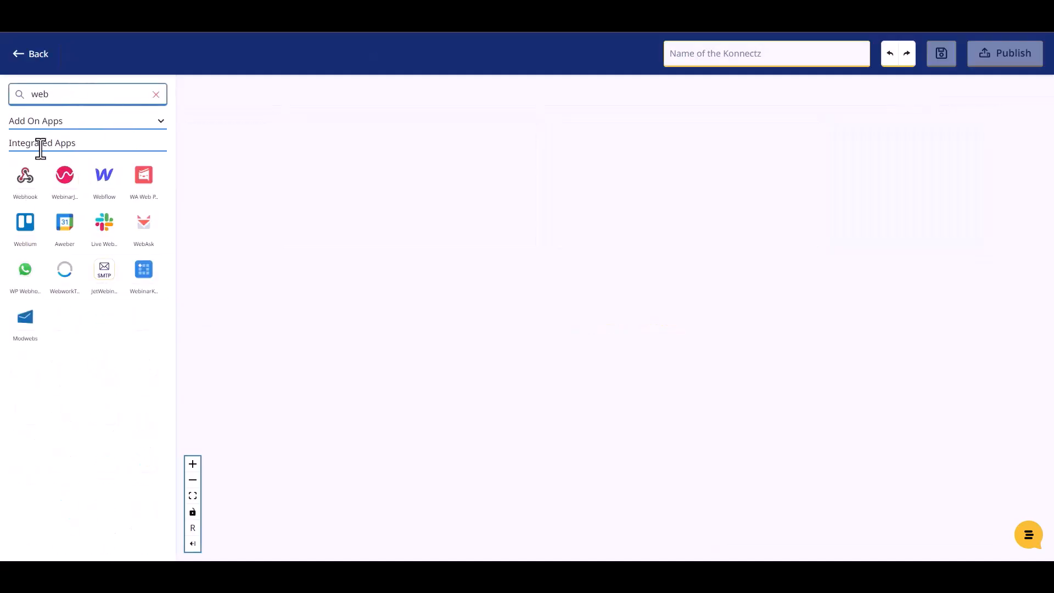
pyautogui.moveTo(29, 192); pyautogui.dragTo(301, 194)
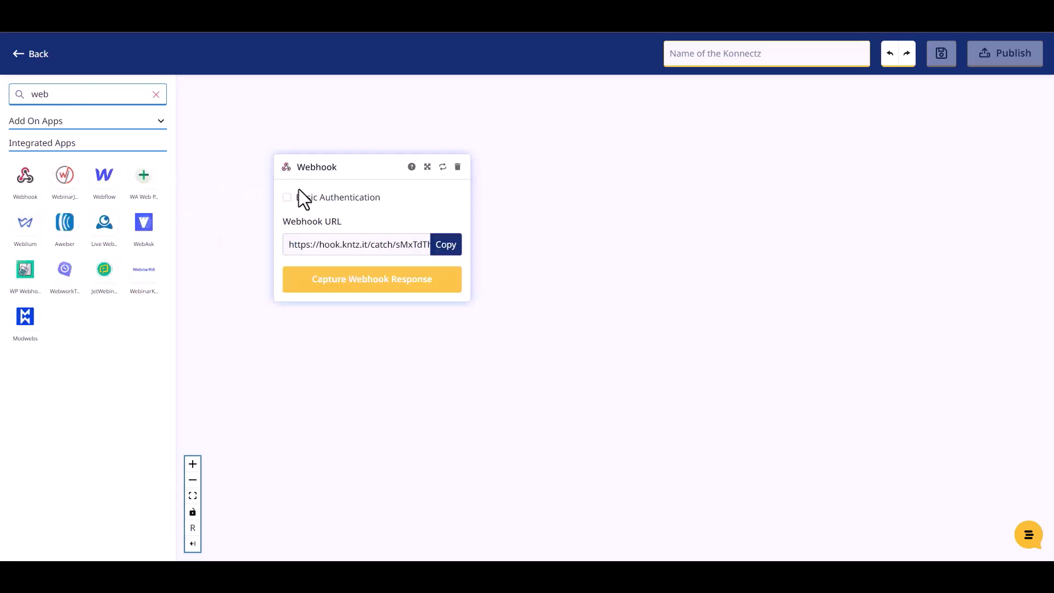
pyautogui.click(450, 253)
pyautogui.click(383, 283)
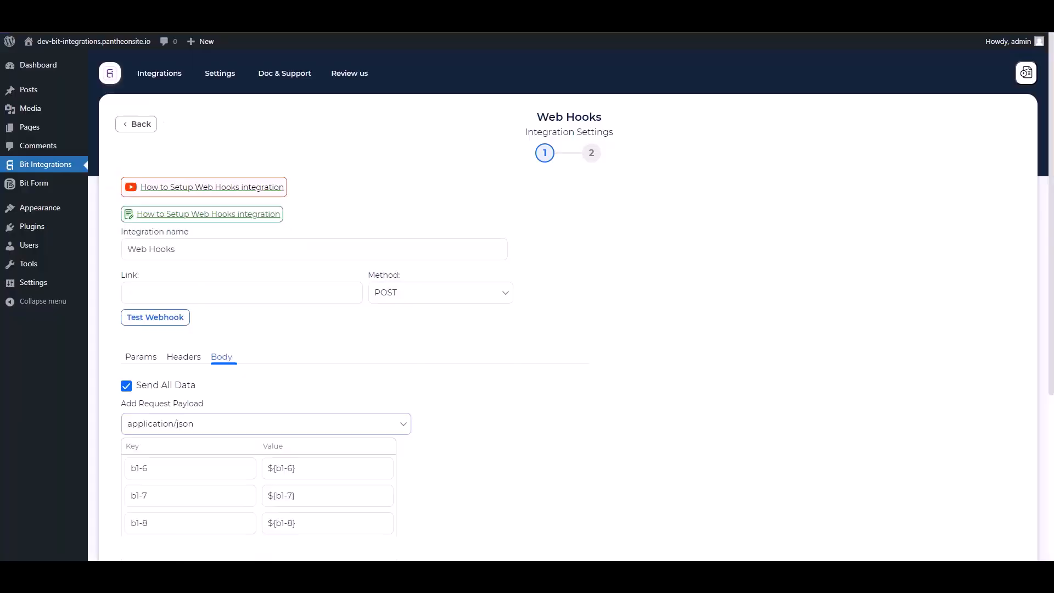
pyautogui.click(252, 300)
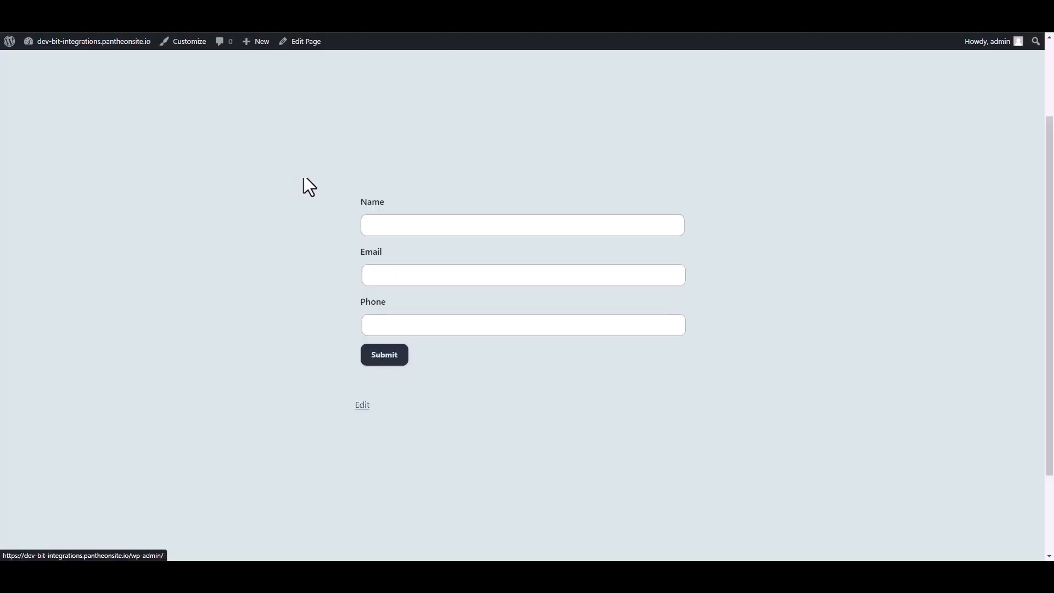
# Submit the form with the name 'Bit Integrations', a support e-mail address and a phone number
pyautogui.click(395, 226)
pyautogui.write('Bit Integrations')
pyautogui.click(384, 276)
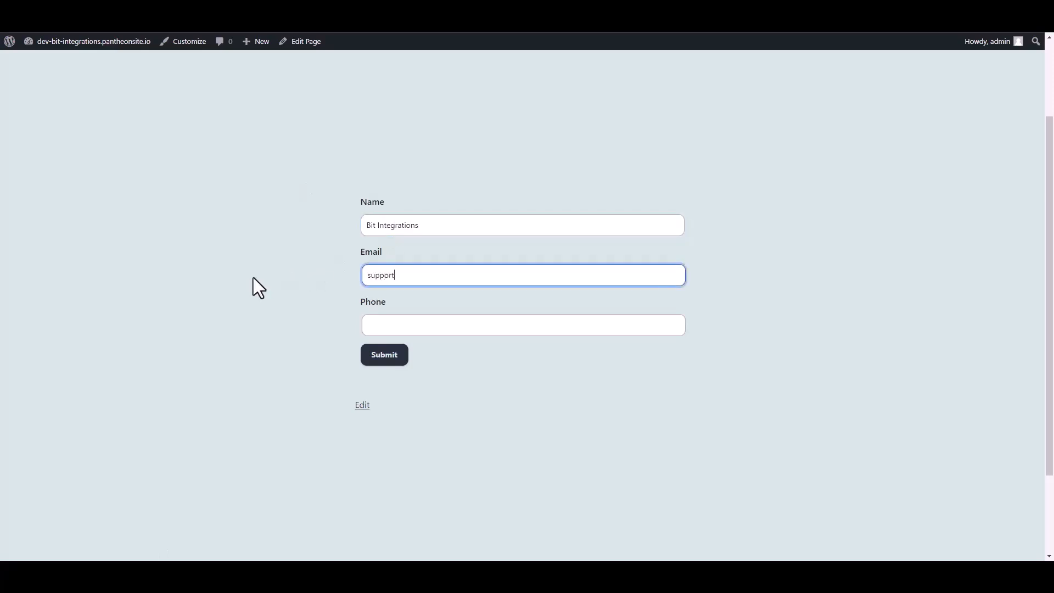
pyautogui.click(366, 328)
pyautogui.write('444555666')
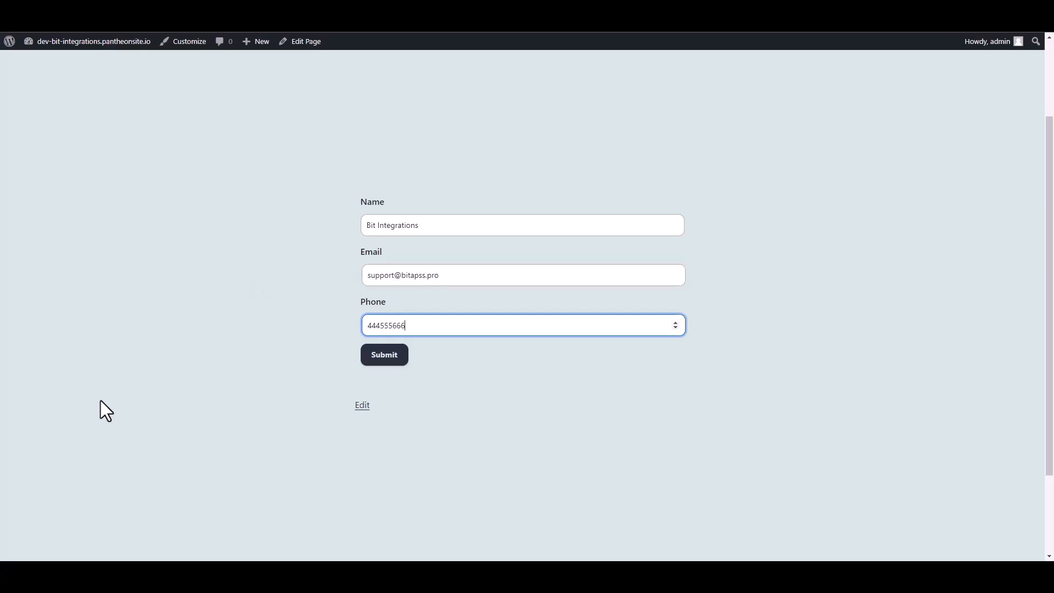
pyautogui.click(393, 358)
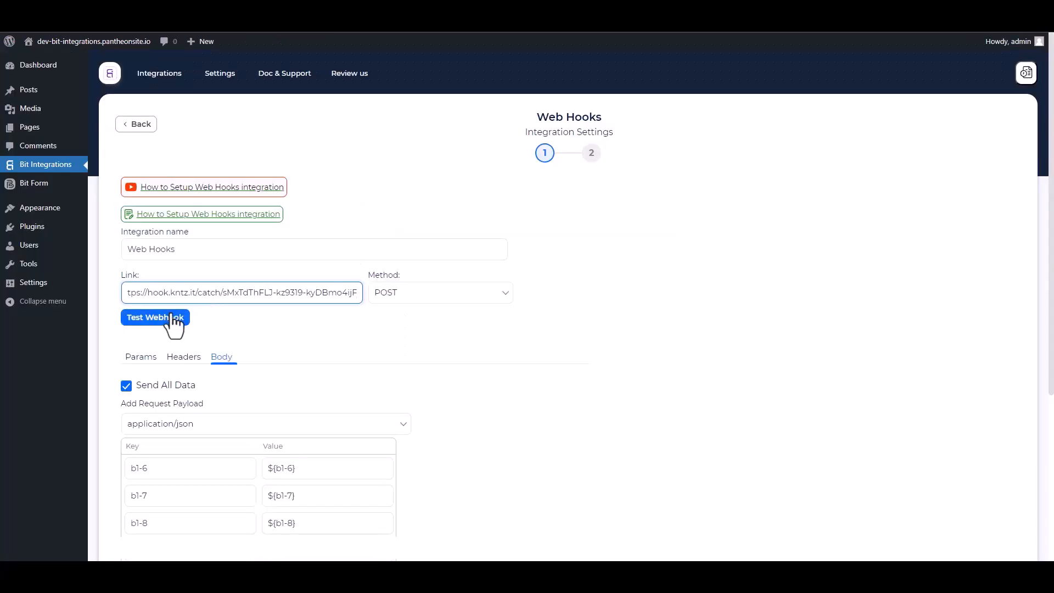
# Run the webhook test successfully, then finish and save the Web Hooks integration
pyautogui.click(171, 318)
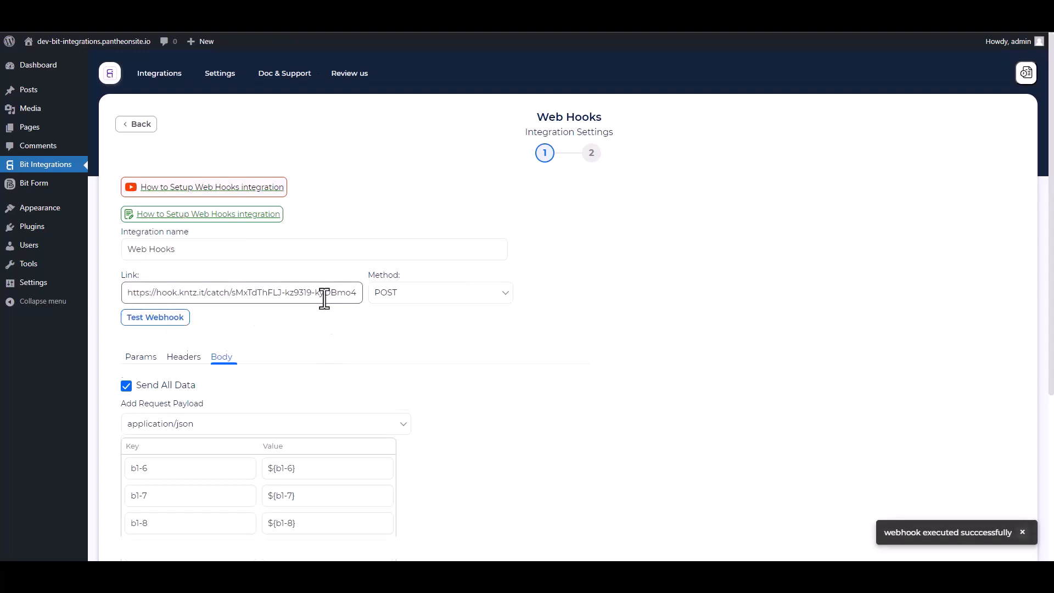
pyautogui.scroll(-5, 321, 295)
pyautogui.click(156, 400)
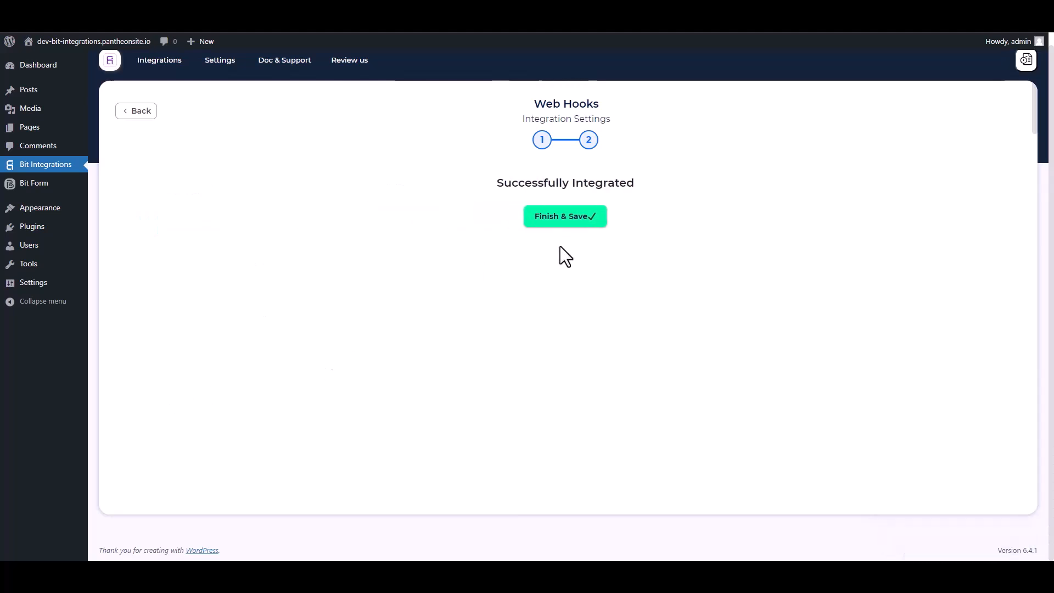
pyautogui.click(566, 224)
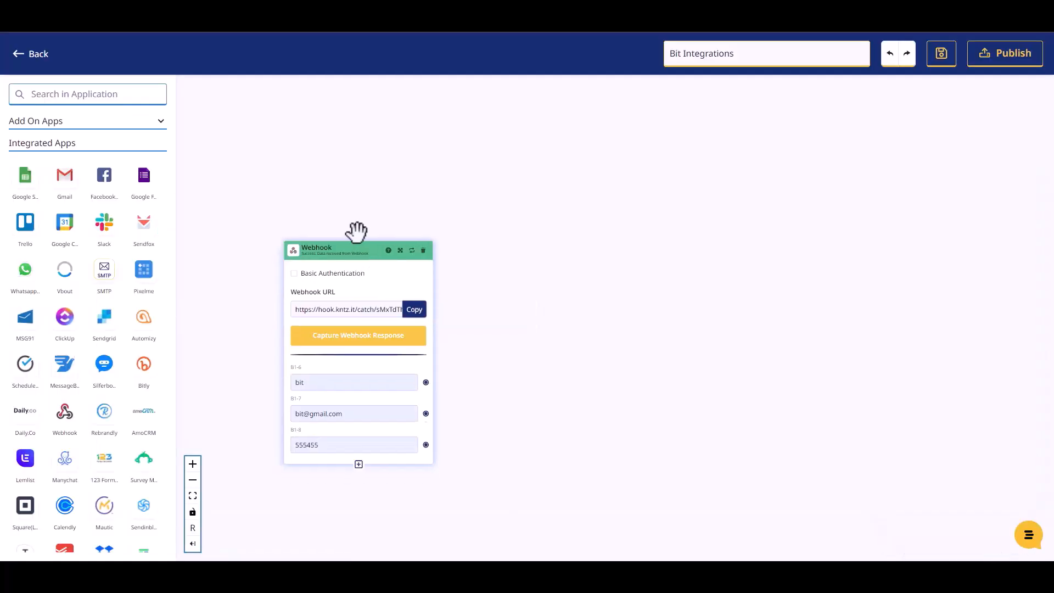
# Add a Mailer Lite step with the Create Or Update Subscriber action on the connected account
pyautogui.moveTo(357, 231); pyautogui.dragTo(351, 204)
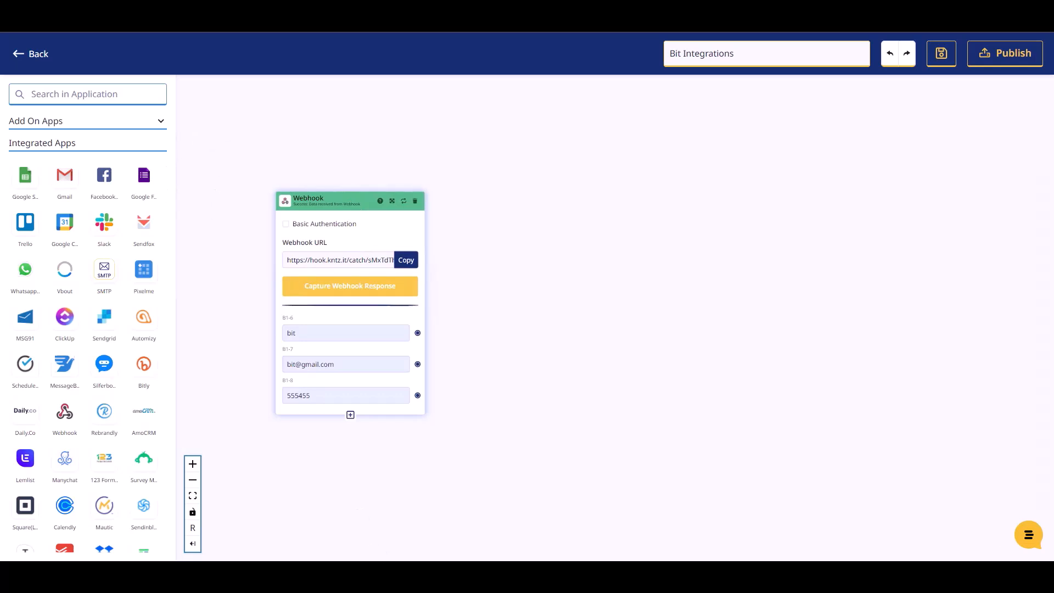
pyautogui.click(79, 94)
pyautogui.write('mailer')
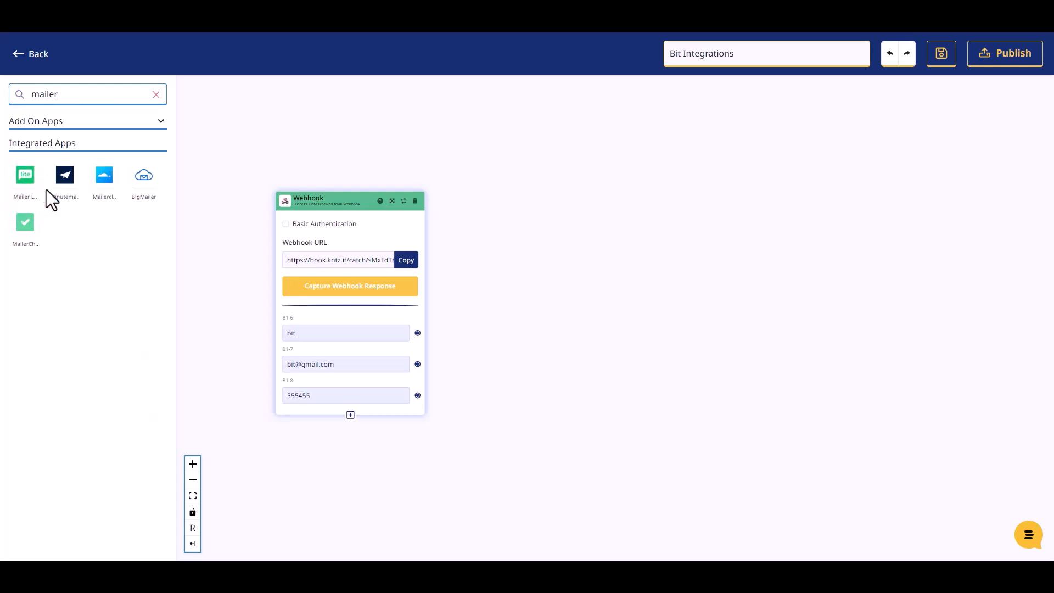
pyautogui.moveTo(26, 190); pyautogui.dragTo(561, 245)
pyautogui.click(584, 293)
pyautogui.click(602, 323)
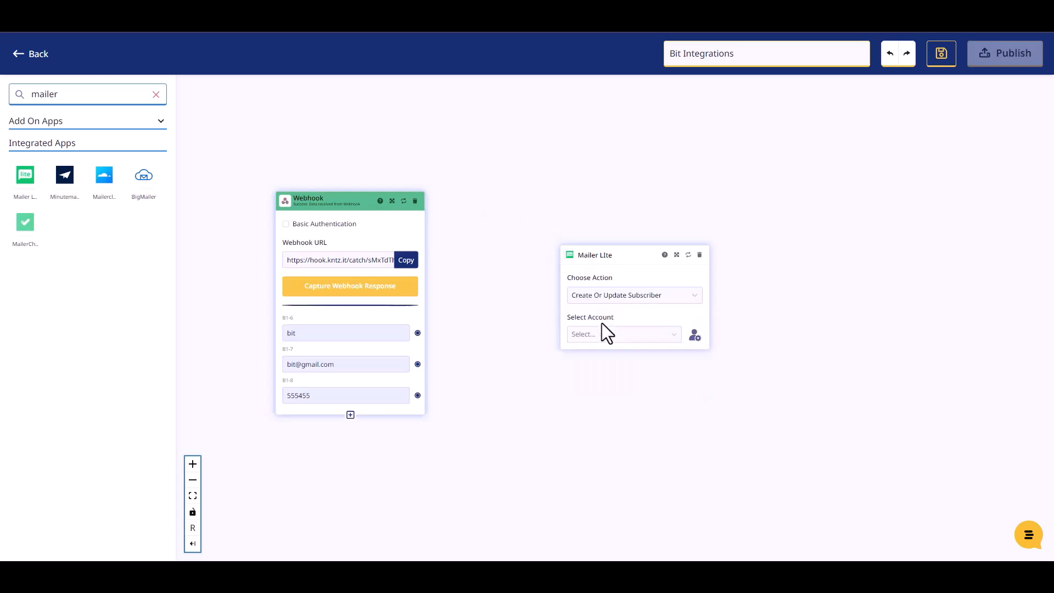
pyautogui.click(589, 338)
pyautogui.click(591, 356)
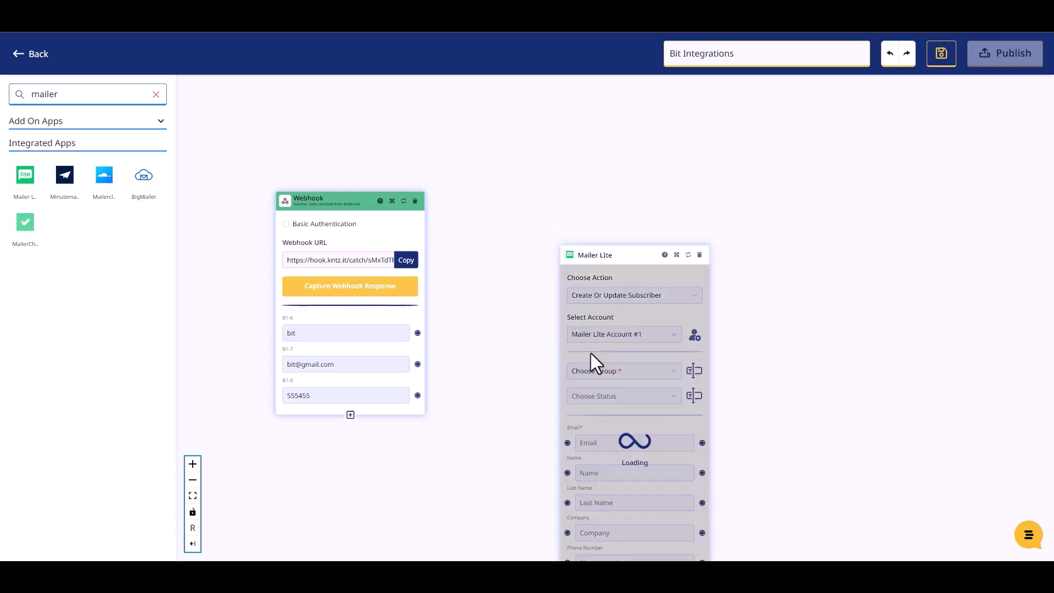
# Assign the existing subscriber group and set the subscriber status to Active
pyautogui.moveTo(601, 257); pyautogui.dragTo(539, 159)
pyautogui.click(555, 276)
pyautogui.click(550, 298)
pyautogui.click(555, 299)
pyautogui.click(537, 329)
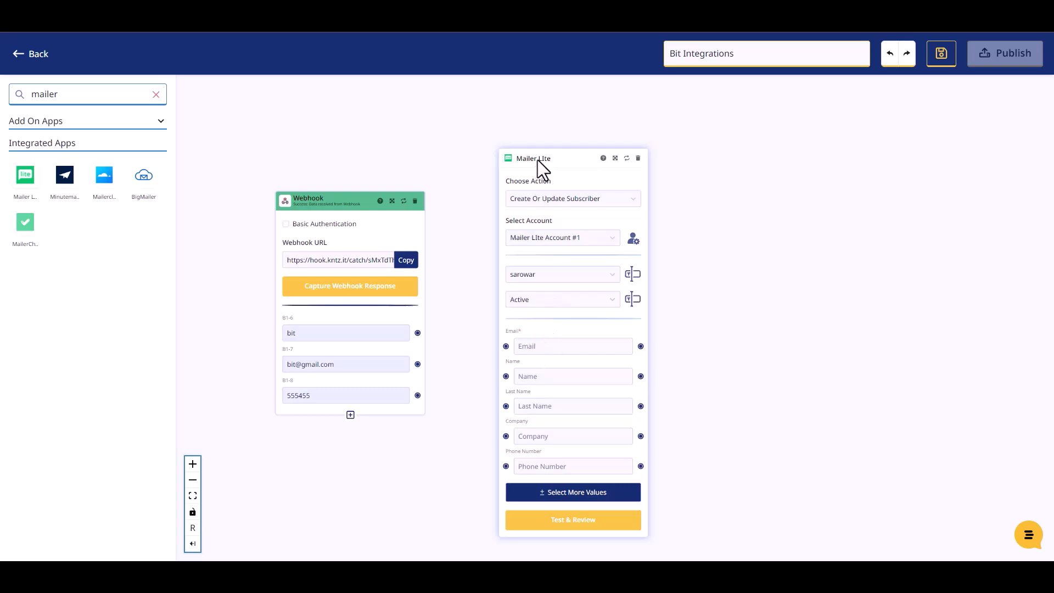
pyautogui.moveTo(538, 160); pyautogui.dragTo(534, 142)
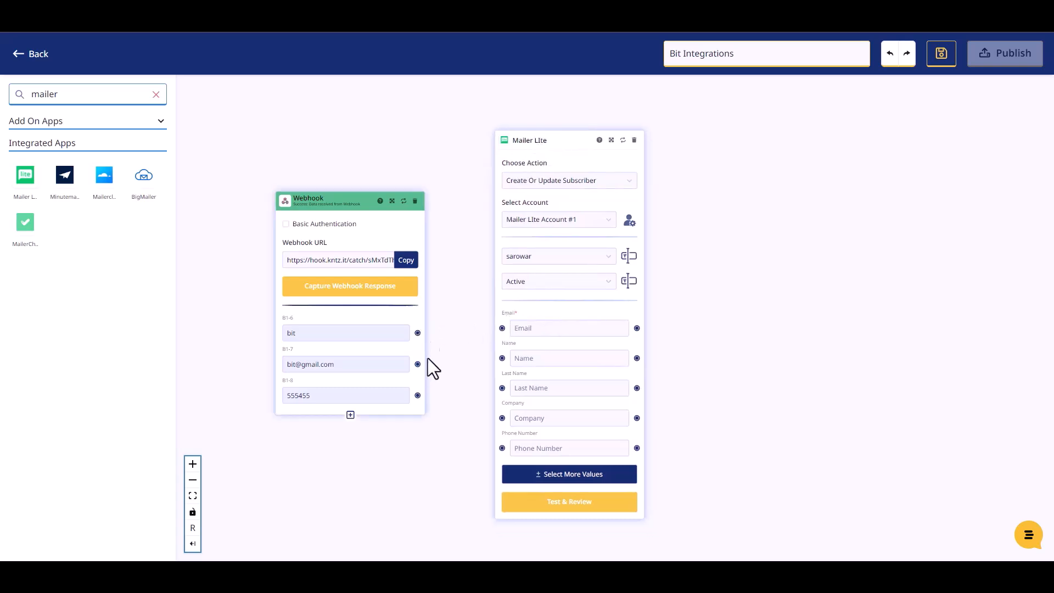
# Map the webhook's name, e-mail and phone values to the Mailer Lite subscriber fields
pyautogui.moveTo(424, 341); pyautogui.dragTo(501, 358)
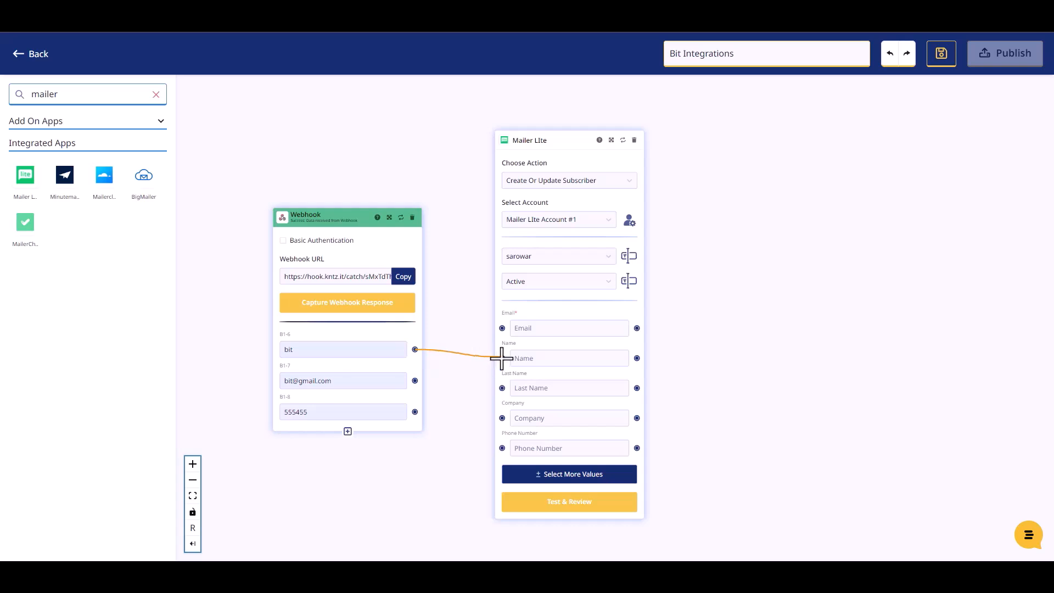
pyautogui.moveTo(415, 381); pyautogui.dragTo(499, 329)
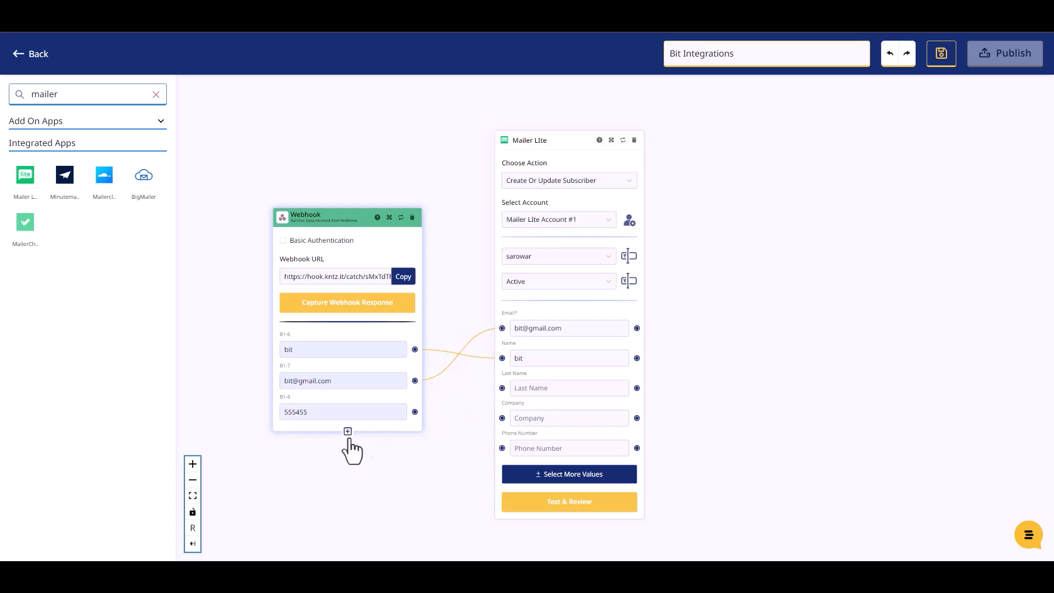
pyautogui.moveTo(415, 412); pyautogui.dragTo(499, 447)
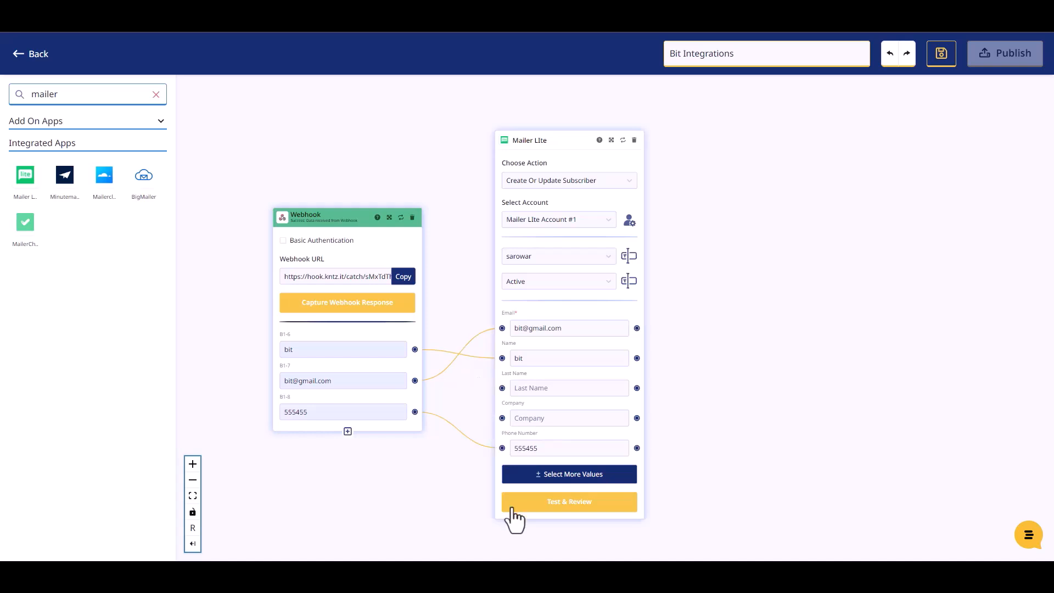
# Test the Mailer Lite step for an active subscriber id, then publish the Konnect
pyautogui.click(571, 505)
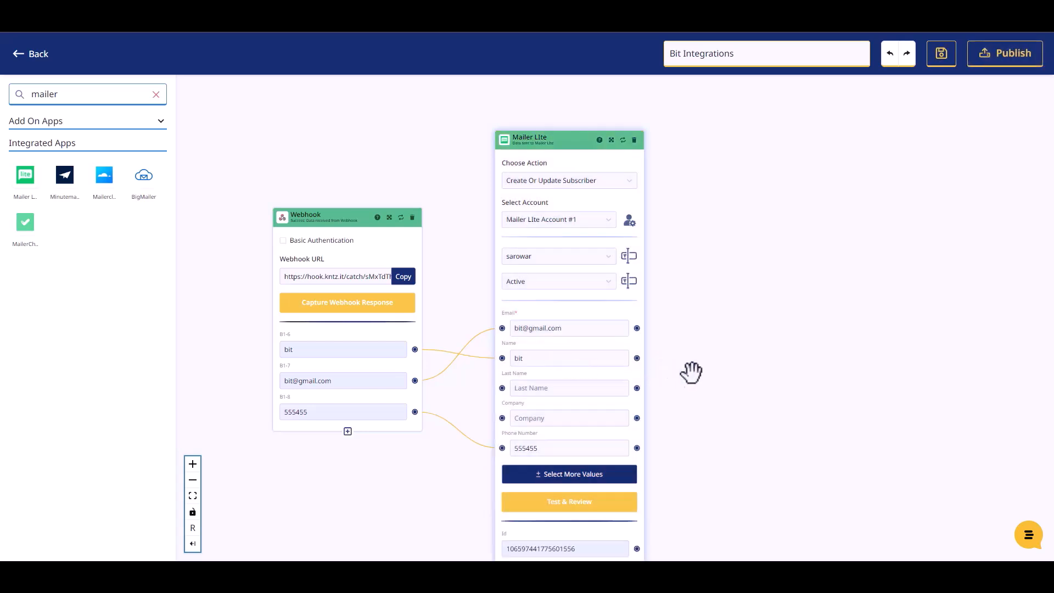
pyautogui.scroll(-2, 688, 390)
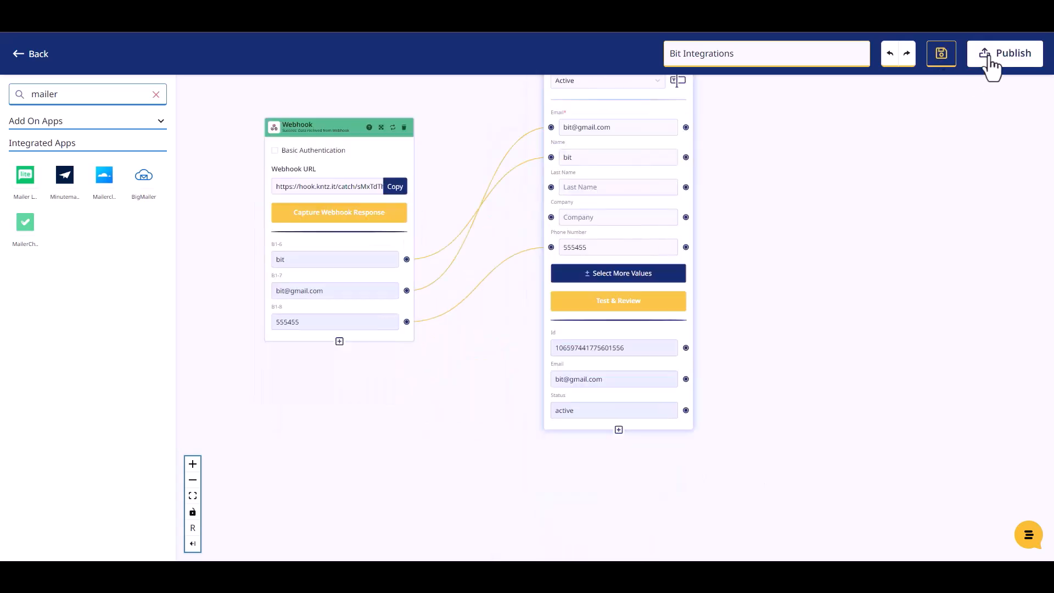
pyautogui.click(989, 61)
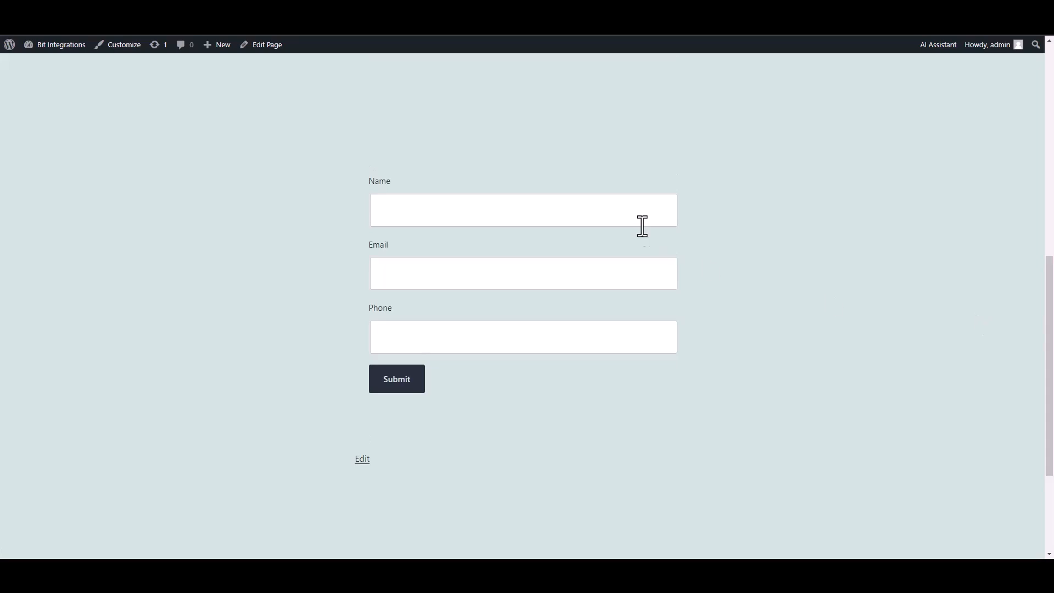
# Submit the form again as 'Bit Integrations' with a support e-mail address and a phone number
pyautogui.write('Bit Integrations')
pyautogui.click(602, 261)
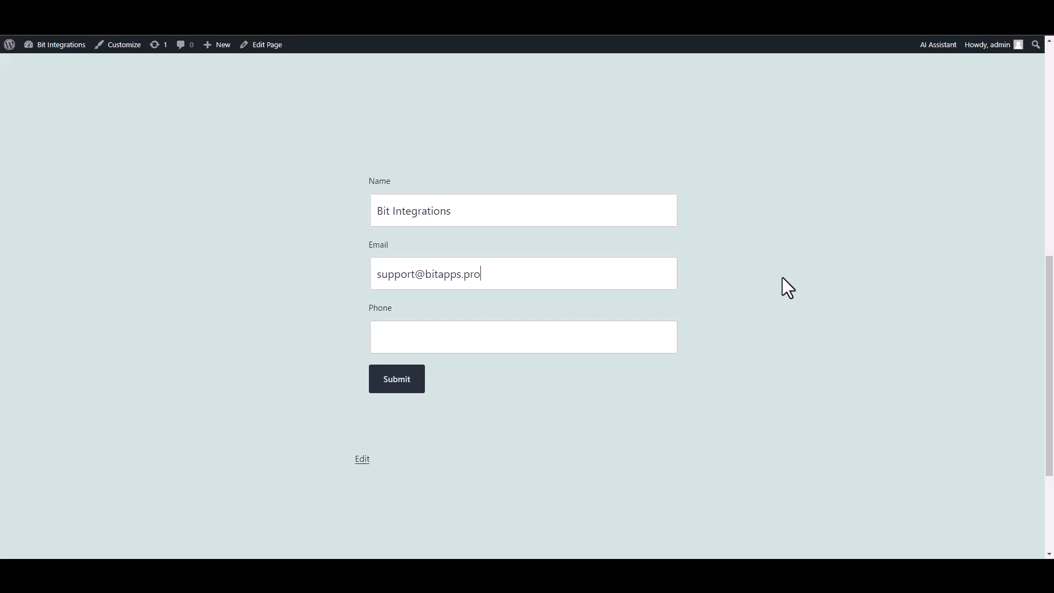
pyautogui.click(687, 337)
pyautogui.write('4445')
pyautogui.write('666')
pyautogui.press('Tab')
pyautogui.press('Return')
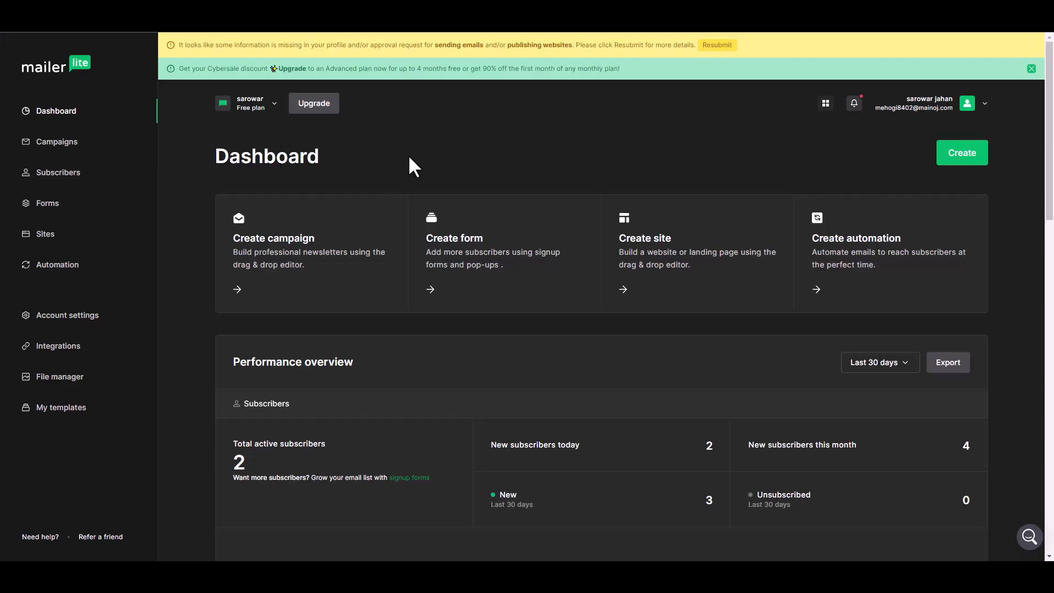
# From the Subscribers list, open the new subscriber's profile and review its name, phone, group and api source
pyautogui.click(79, 174)
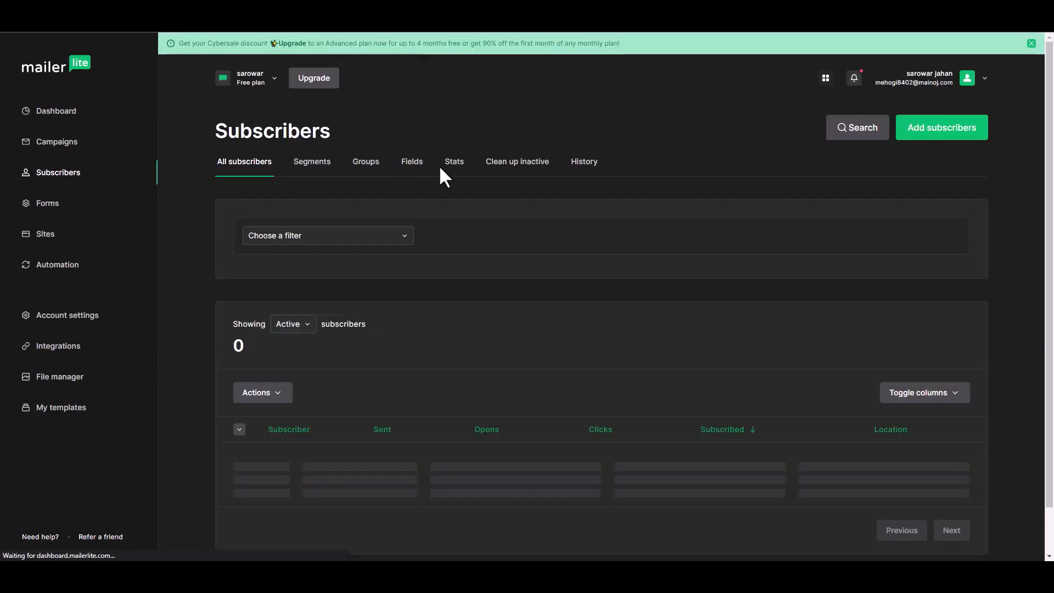
pyautogui.scroll(-1, 352, 429)
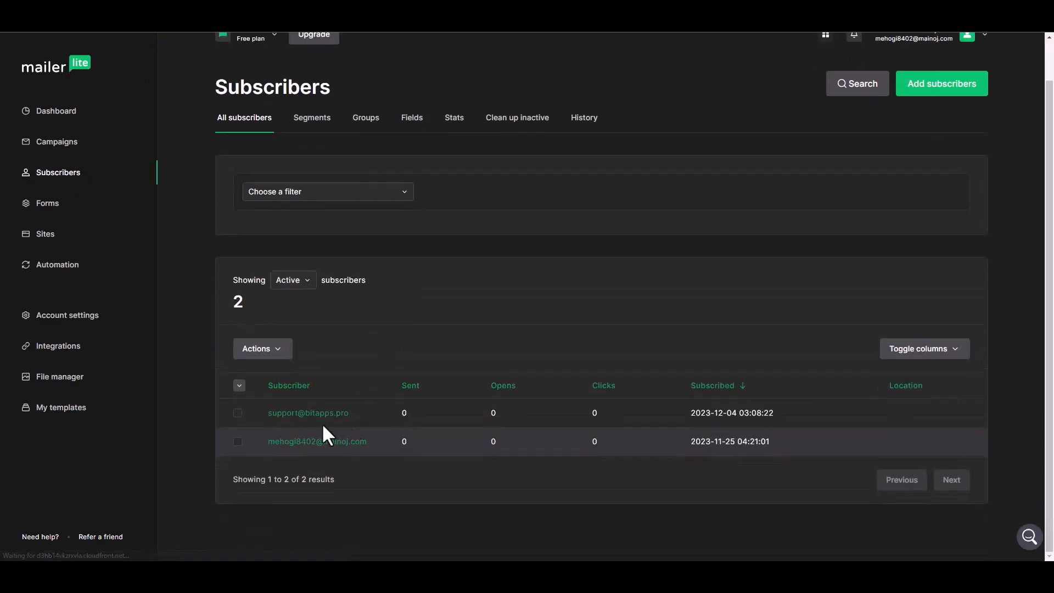
pyautogui.click(329, 414)
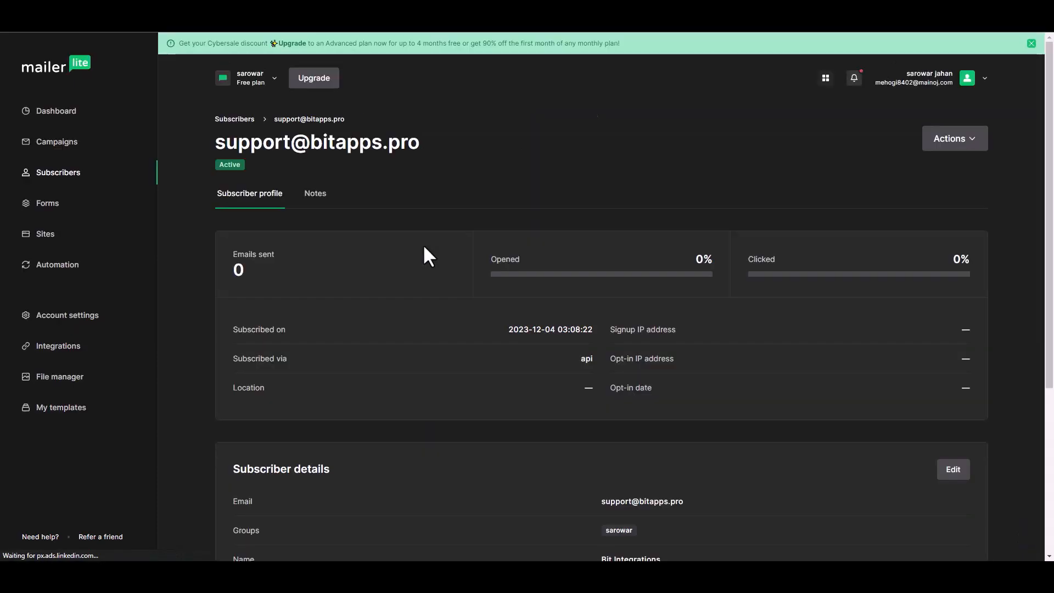
pyautogui.scroll(-4, 487, 291)
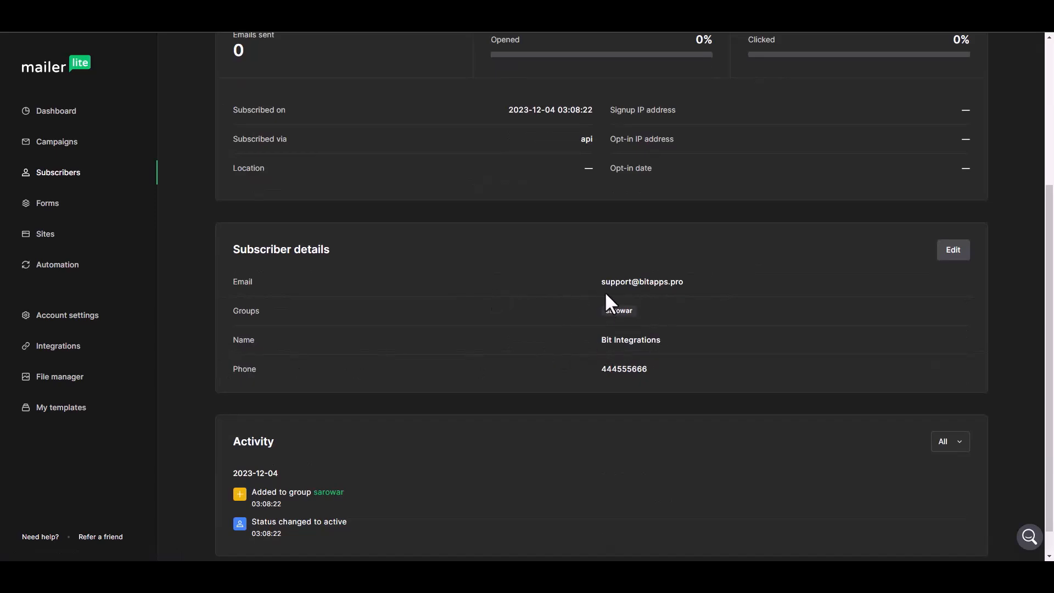
pyautogui.scroll(4, 497, 357)
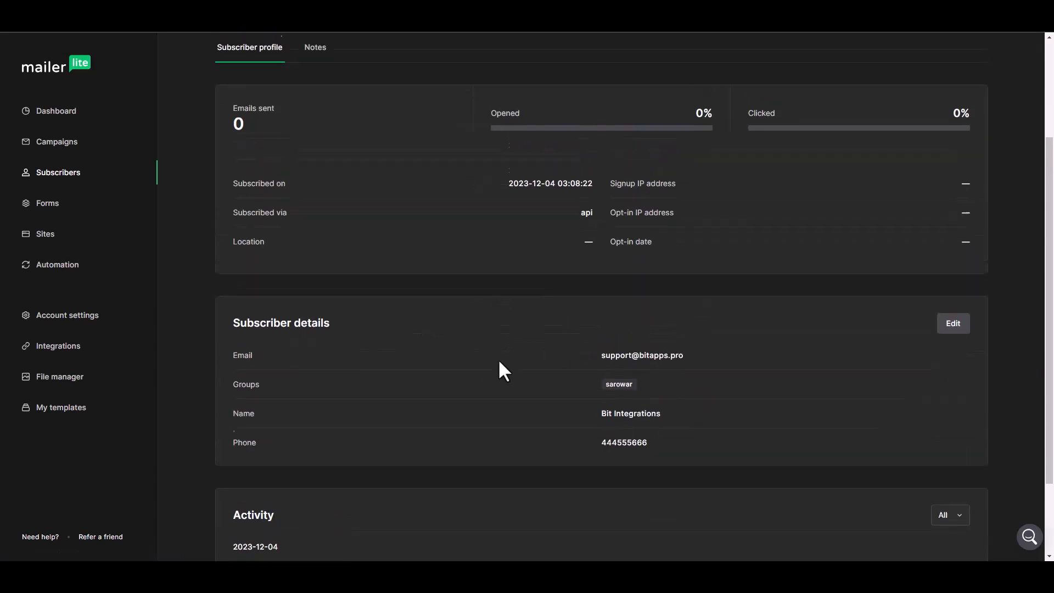